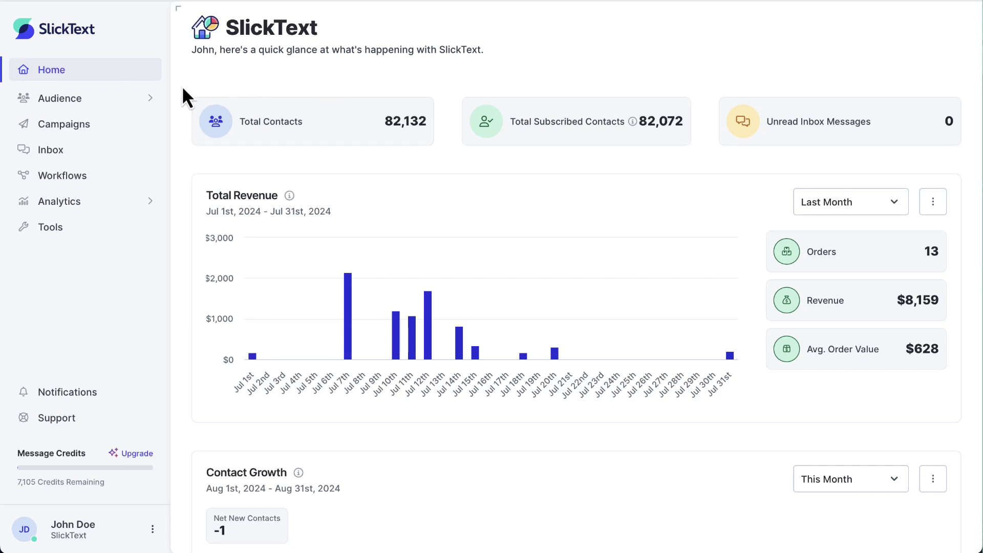
# Open Audience > Contacts and choose Create One from the Create Contact menu.
pyautogui.click(111, 97)
pyautogui.click(104, 127)
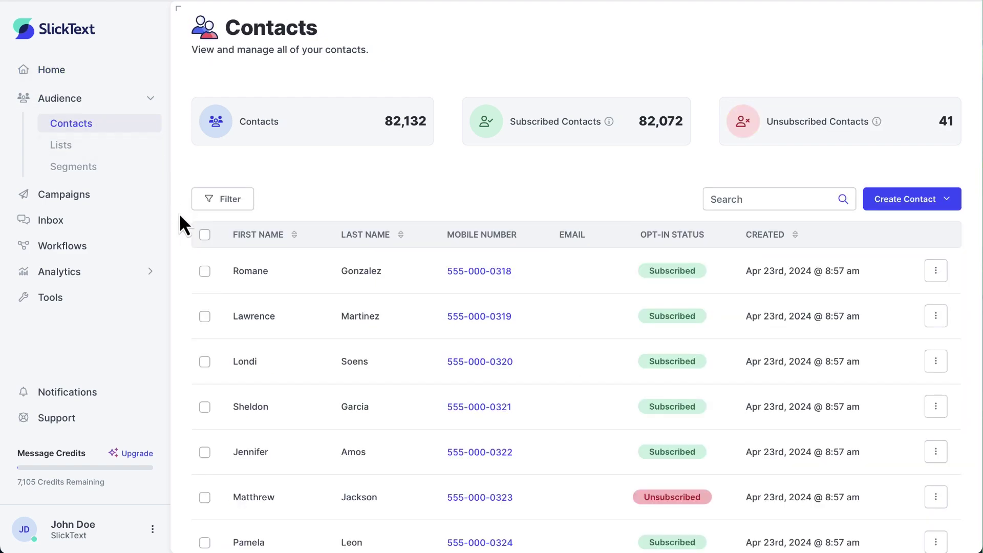
pyautogui.scroll(-8, 179, 214)
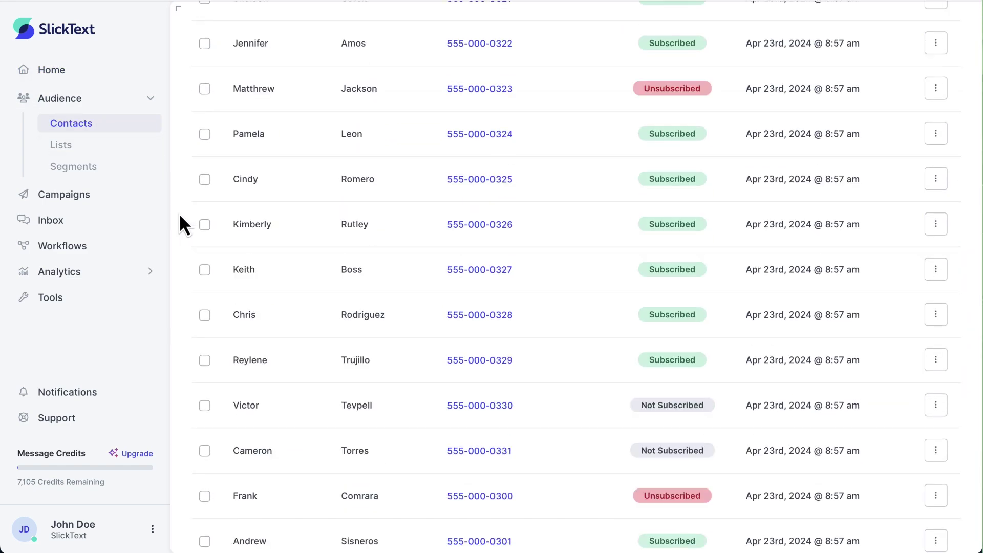
pyautogui.scroll(8, 181, 216)
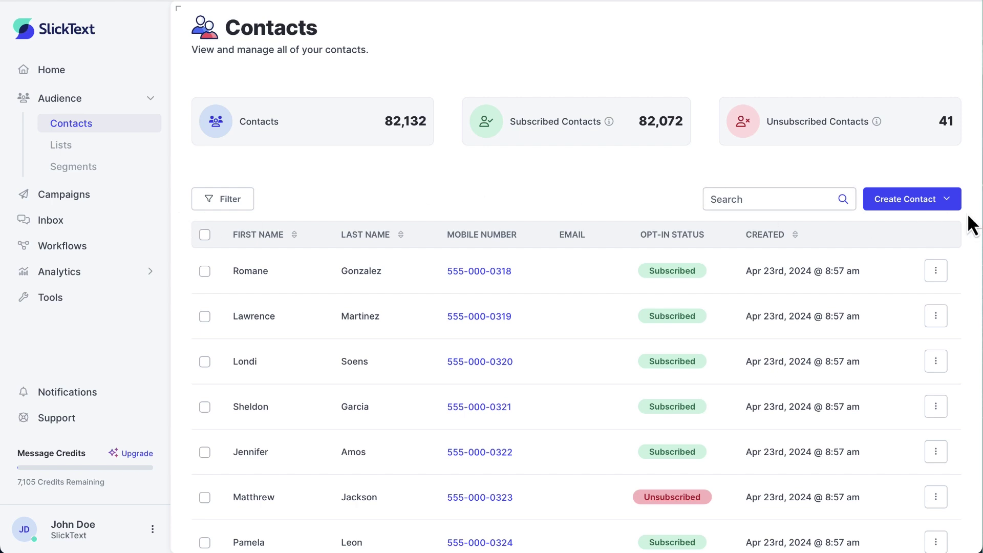
pyautogui.click(959, 205)
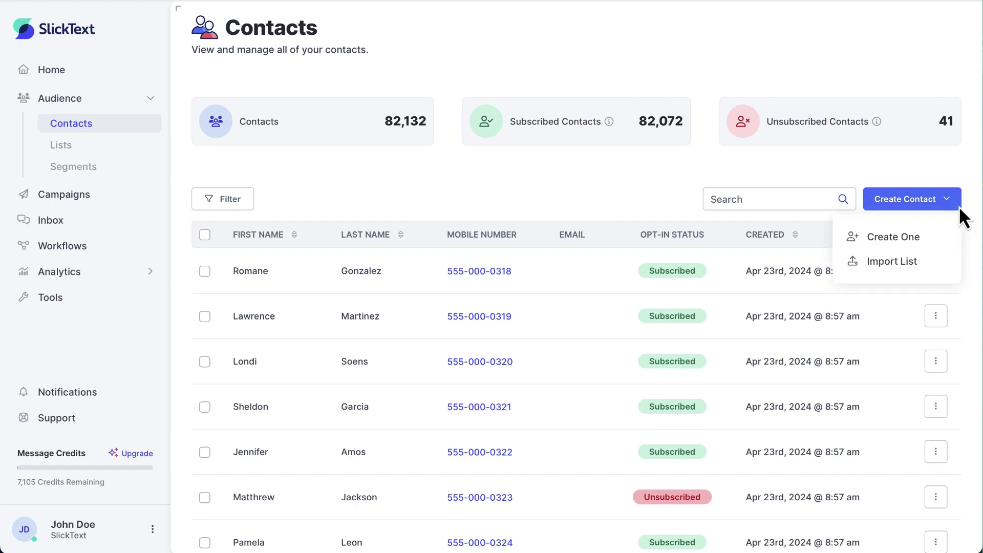
pyautogui.click(913, 241)
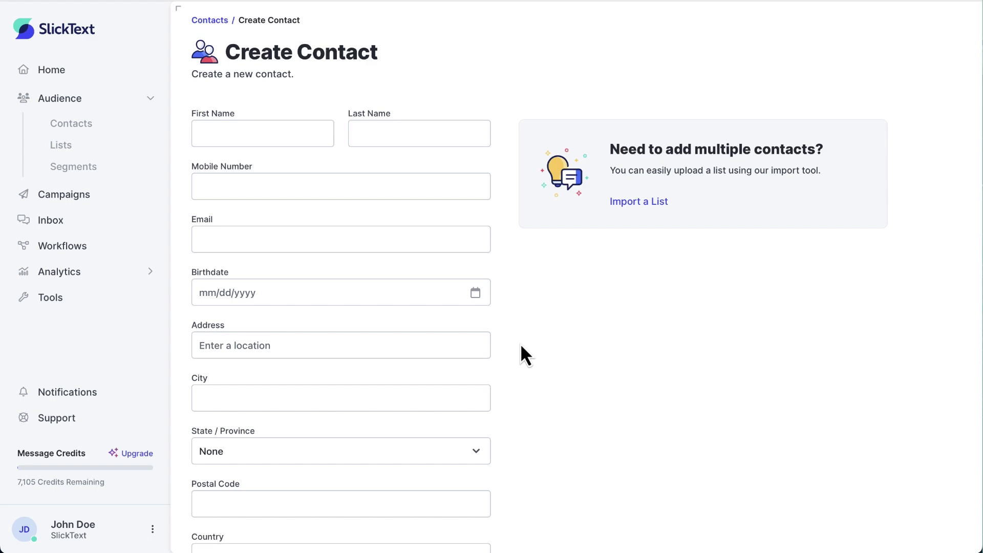
# Scroll through the blank form's Custom Fields, Lists and Opt-In Status, then back to the top.
pyautogui.scroll(-3, 521, 346)
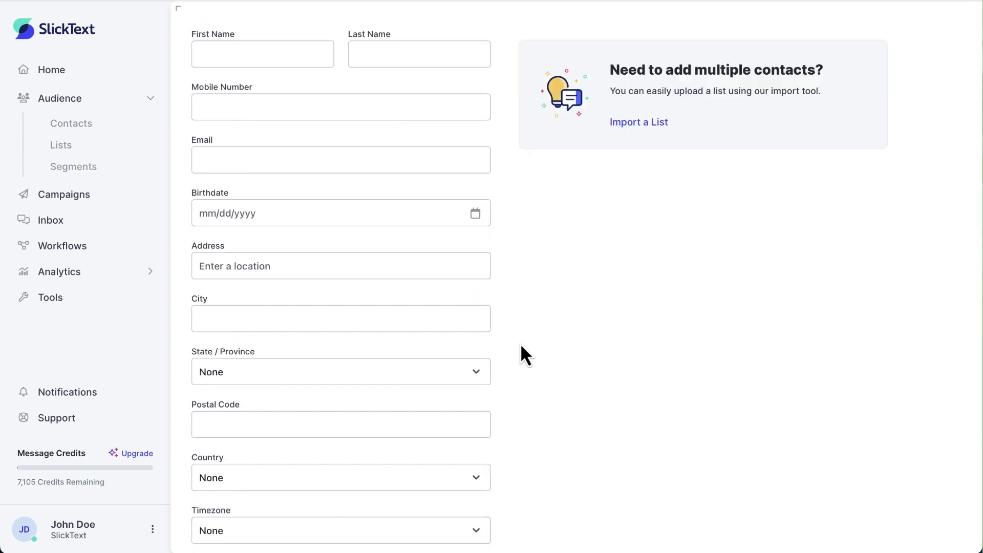
pyautogui.scroll(-10, 521, 346)
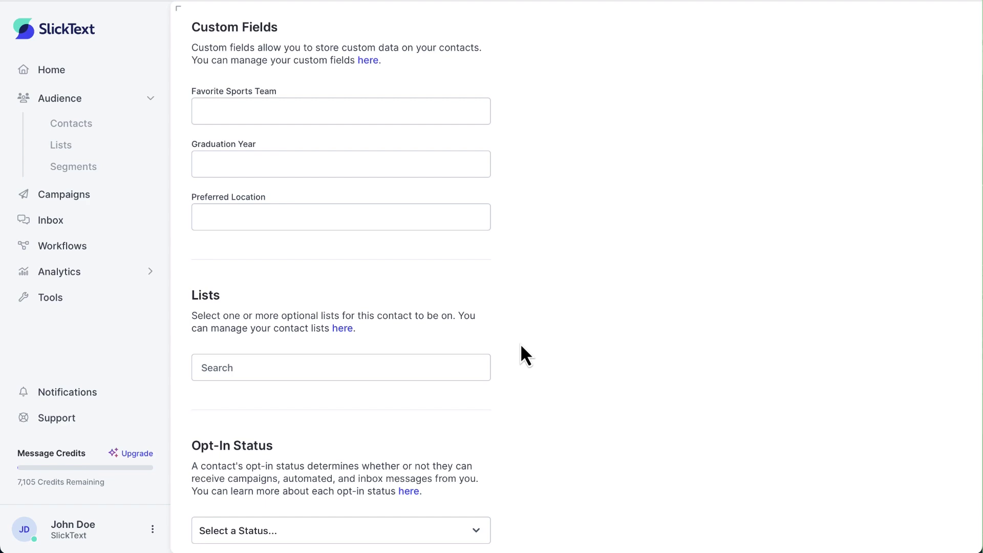
pyautogui.scroll(13, 522, 346)
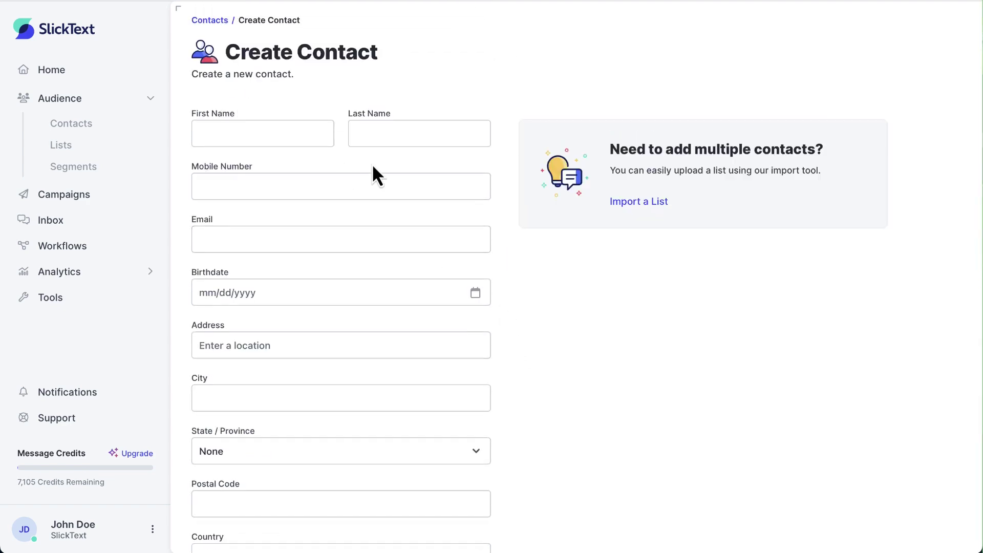
# Enter the contact's first name, last name, mobile number and email address.
pyautogui.click(284, 134)
pyautogui.press('Tab')
pyautogui.press('Tab')
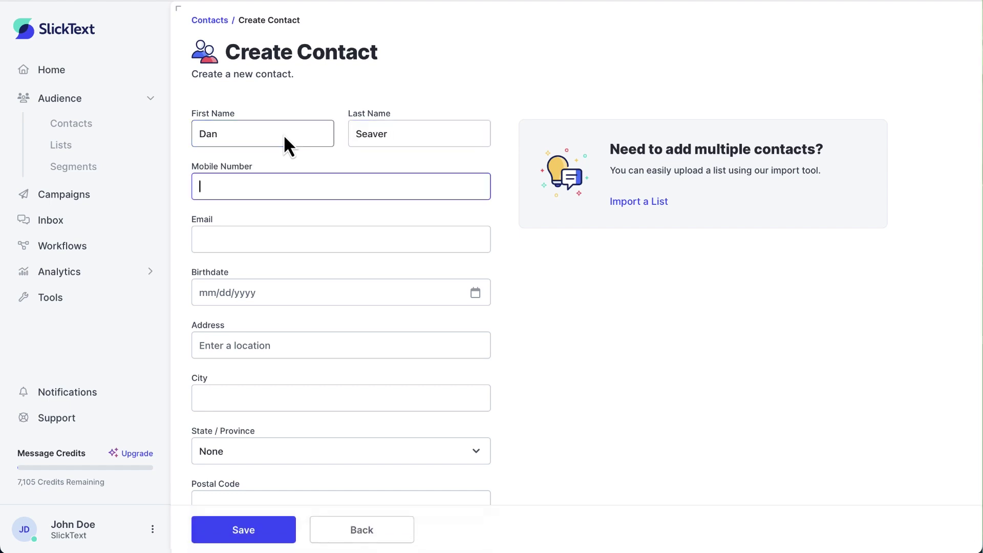
pyautogui.write('5558886666')
pyautogui.press('Tab')
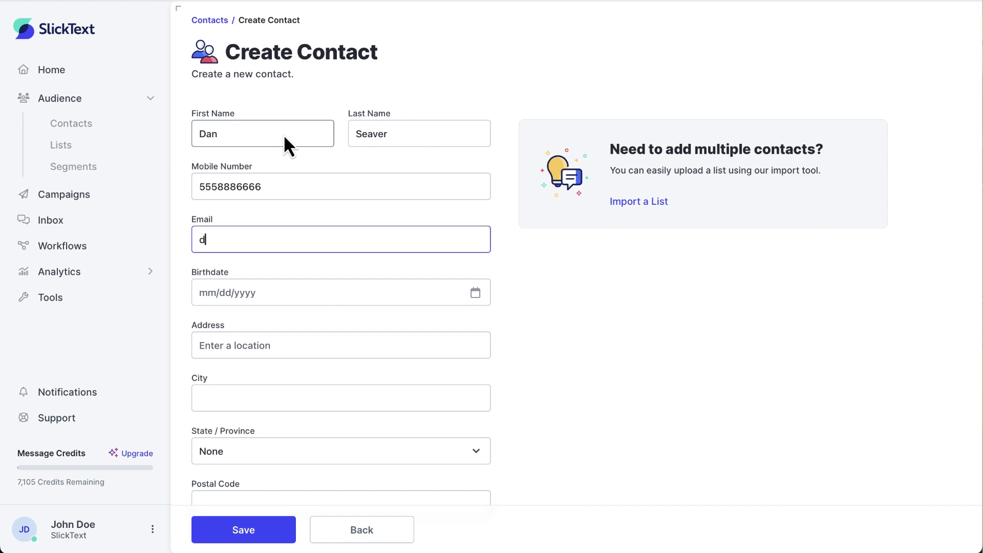
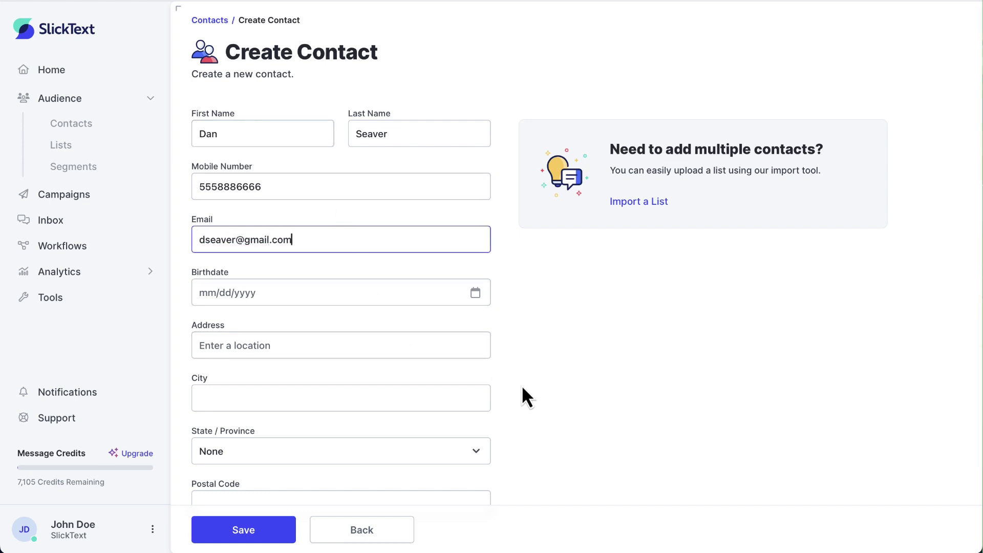
# Add the contact to Nashville Office and Marketing Team, set Subscribed, and confirm consent.
pyautogui.scroll(-8, 522, 385)
pyautogui.scroll(-8, 521, 385)
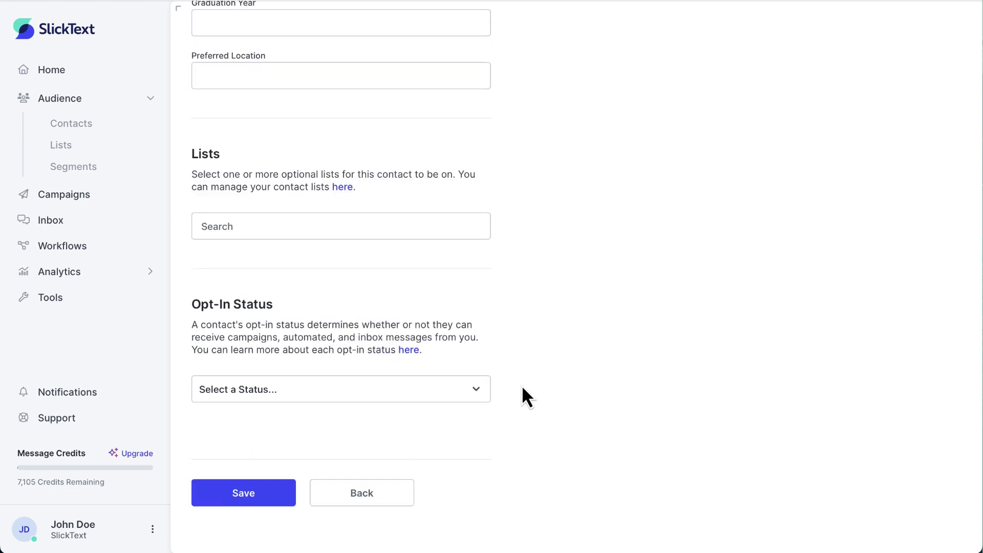
pyautogui.click(368, 228)
pyautogui.click(346, 339)
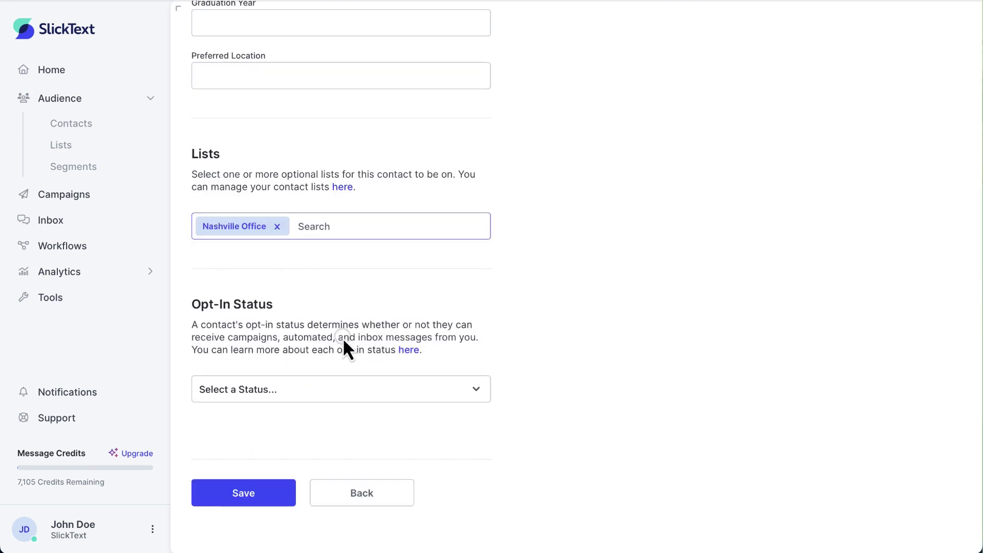
pyautogui.click(364, 233)
pyautogui.click(333, 313)
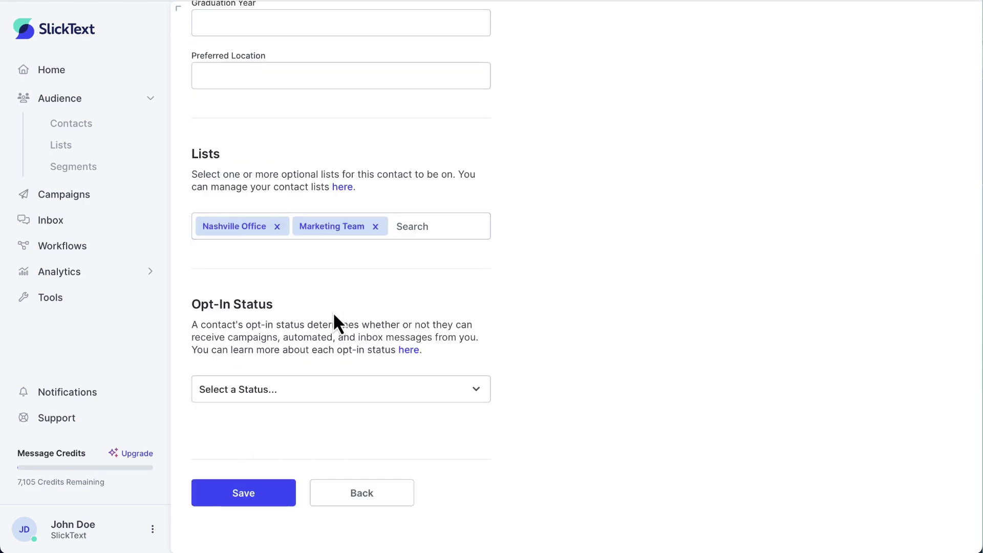
pyautogui.click(307, 398)
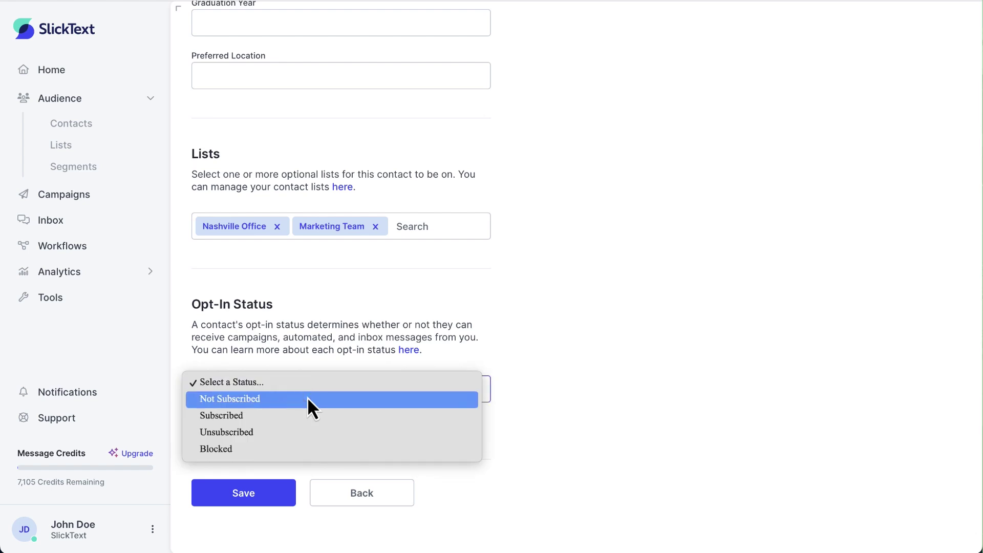
pyautogui.click(307, 415)
pyautogui.click(268, 442)
pyautogui.scroll(-1, 266, 446)
# Save the new contact, then return to the Contacts list and its Create Contact options.
pyautogui.click(253, 495)
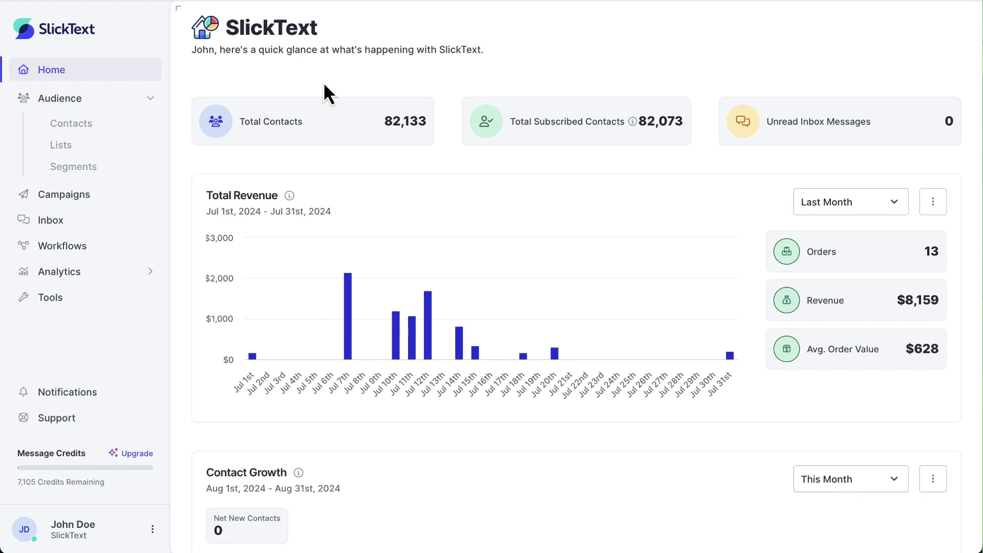
pyautogui.click(93, 124)
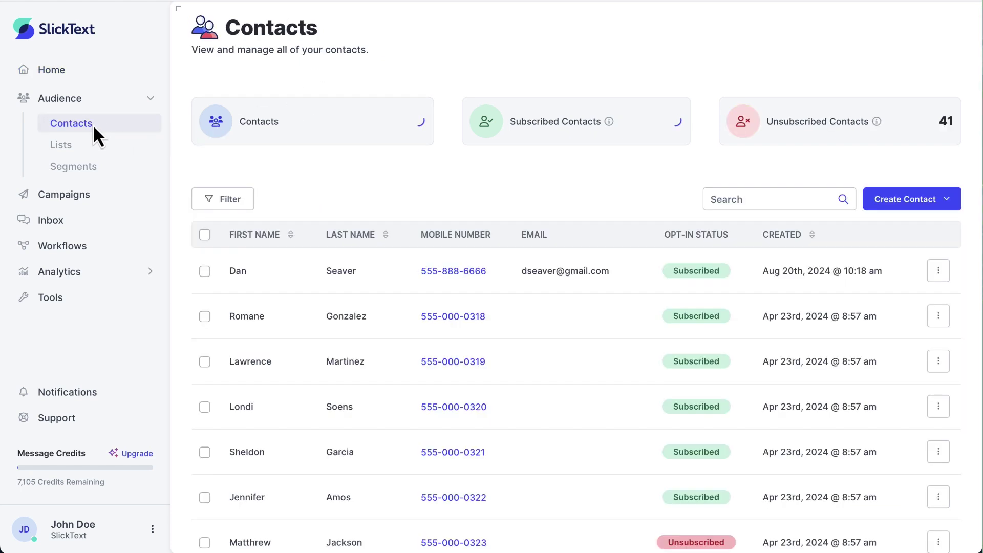
pyautogui.click(911, 197)
# Choose Import List and upload List Upload 1.csv for import.
pyautogui.click(915, 263)
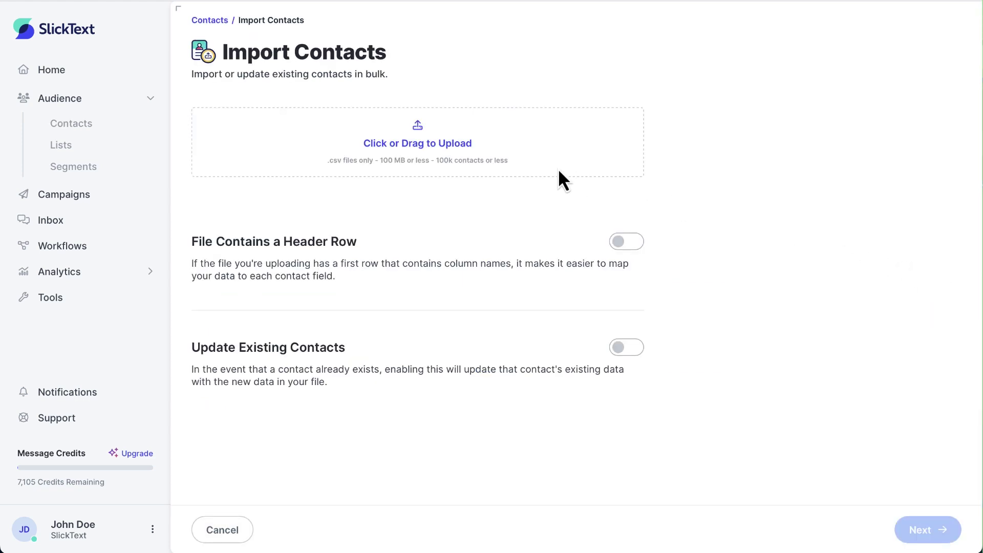
pyautogui.moveTo(982, 185); pyautogui.dragTo(569, 153)
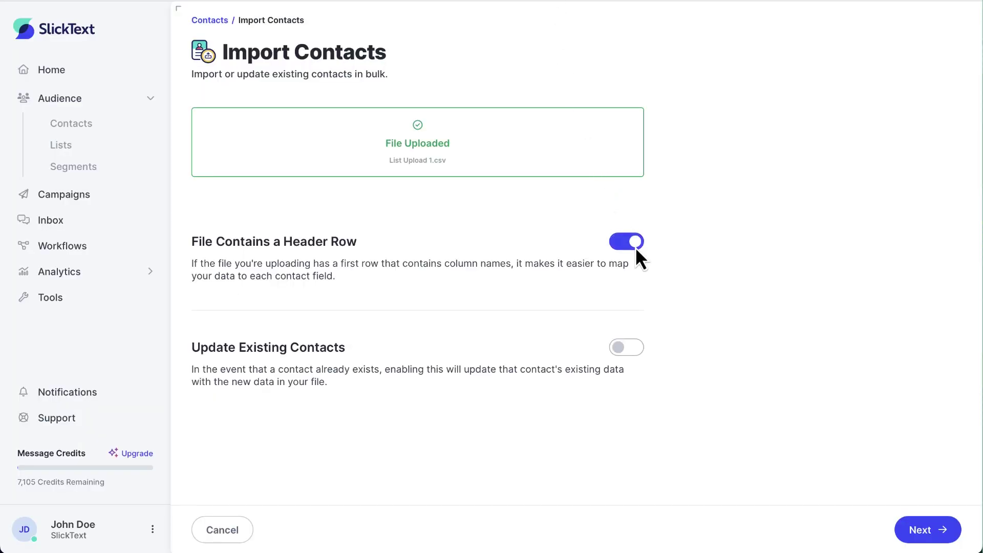
# Enable Update Existing Contacts with Only Update Empty Fields and continue to Assign Columns.
pyautogui.click(621, 350)
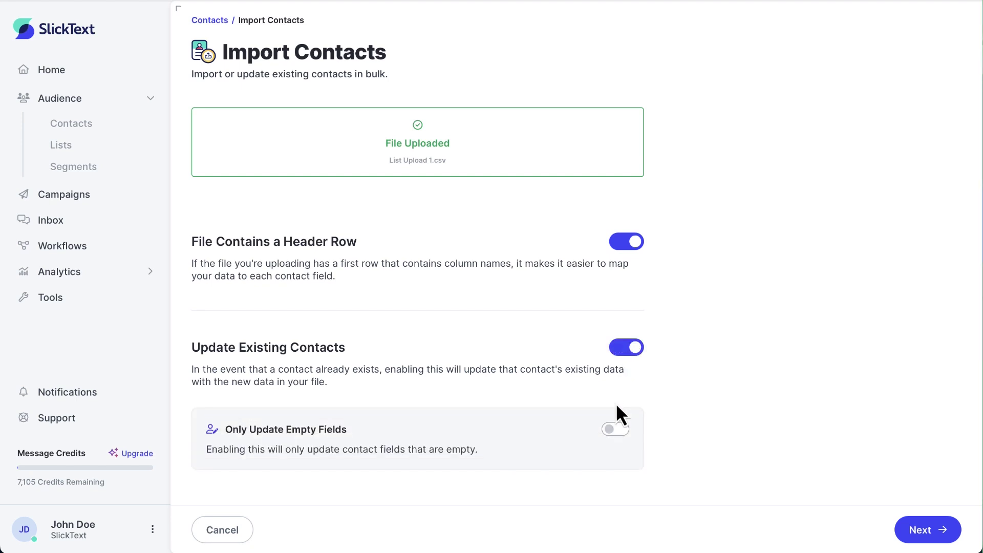
pyautogui.click(617, 430)
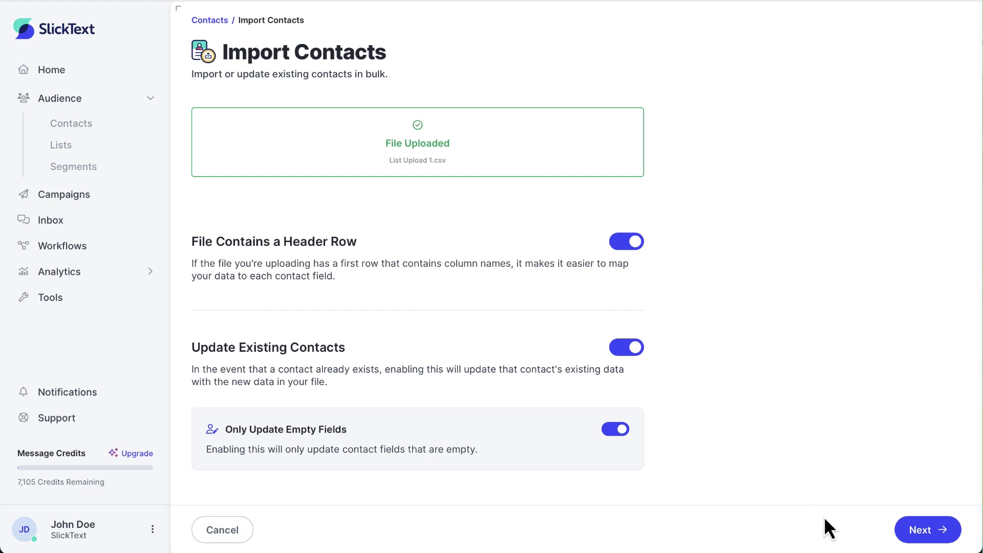
pyautogui.click(919, 525)
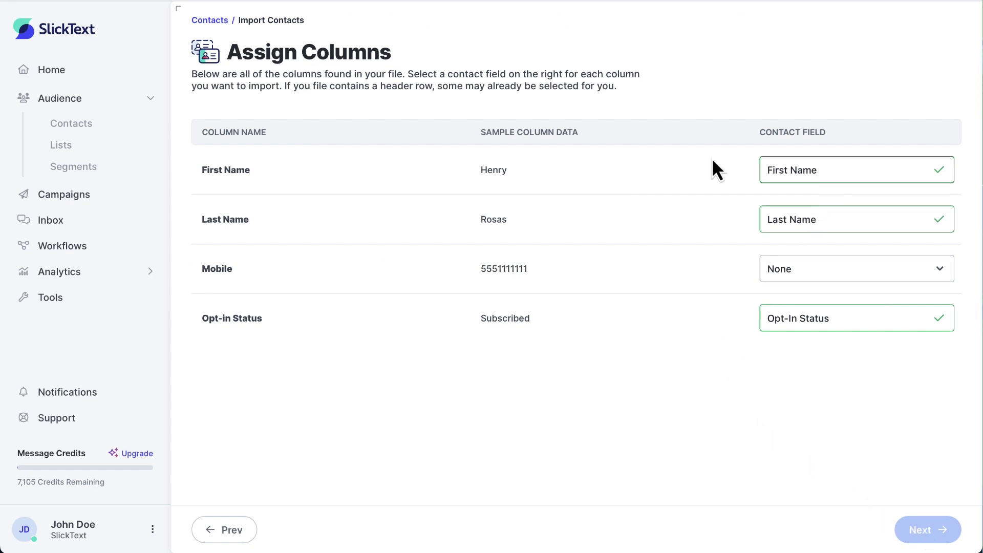
# Map the file's Mobile column to Mobile Number and advance to the Opt-In Status step.
pyautogui.click(786, 257)
pyautogui.click(812, 316)
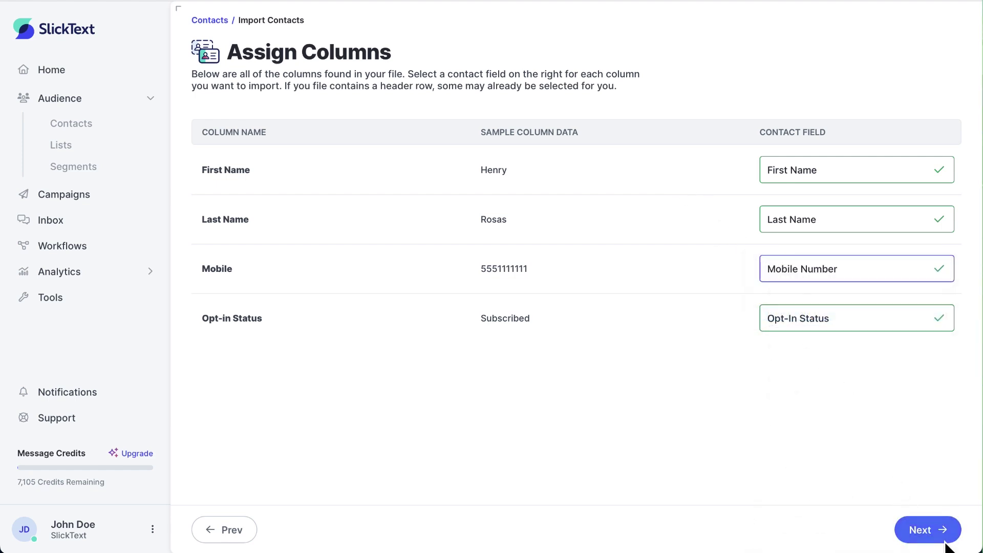
pyautogui.click(928, 529)
pyautogui.click(331, 150)
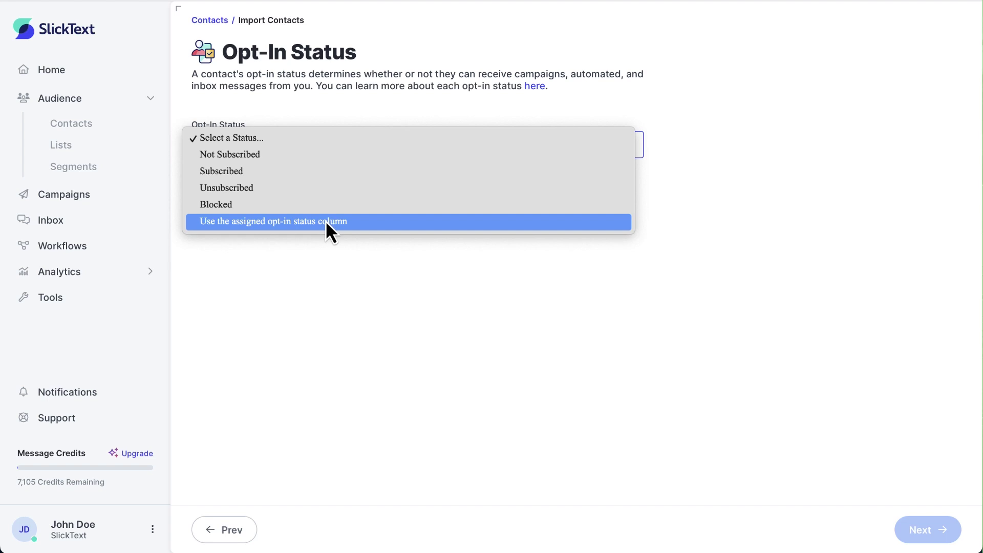
# Take opt-in status from the file's column and add the imported contacts to VIP List.
pyautogui.click(326, 222)
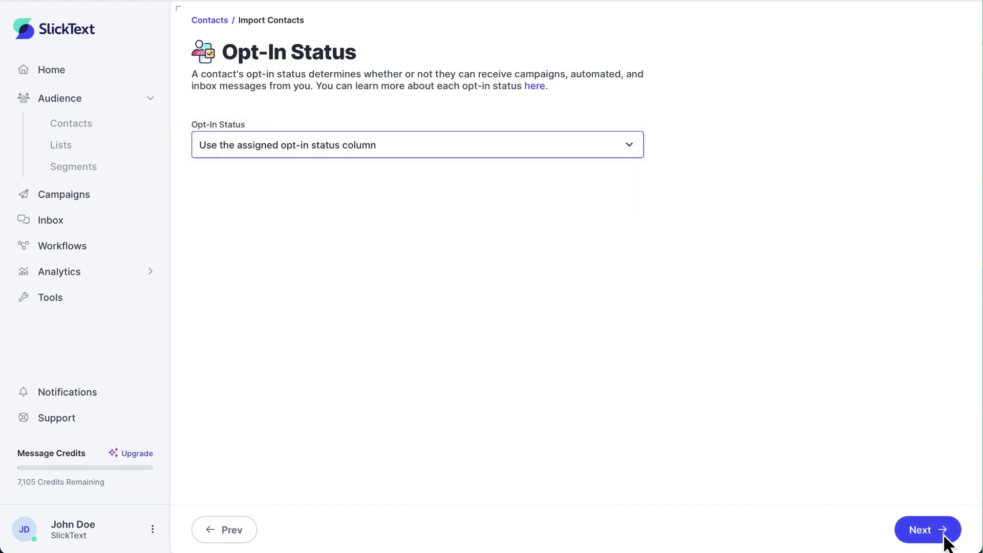
pyautogui.click(944, 538)
pyautogui.click(340, 134)
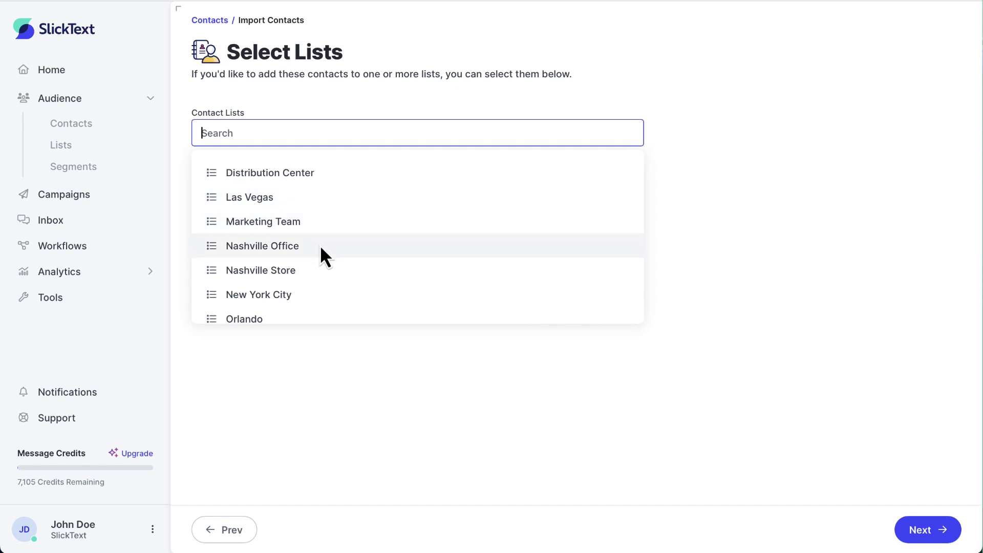
pyautogui.scroll(-3, 321, 246)
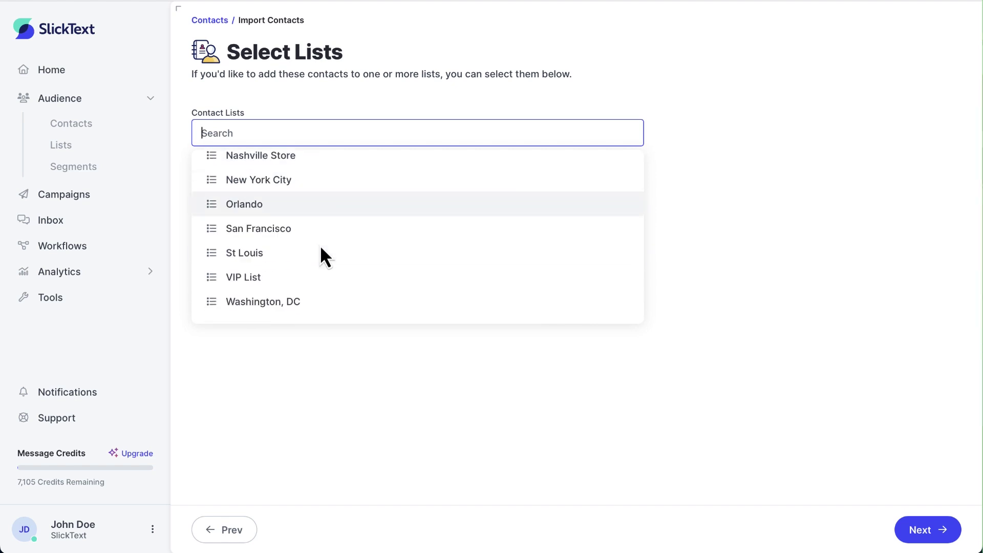
pyautogui.click(312, 281)
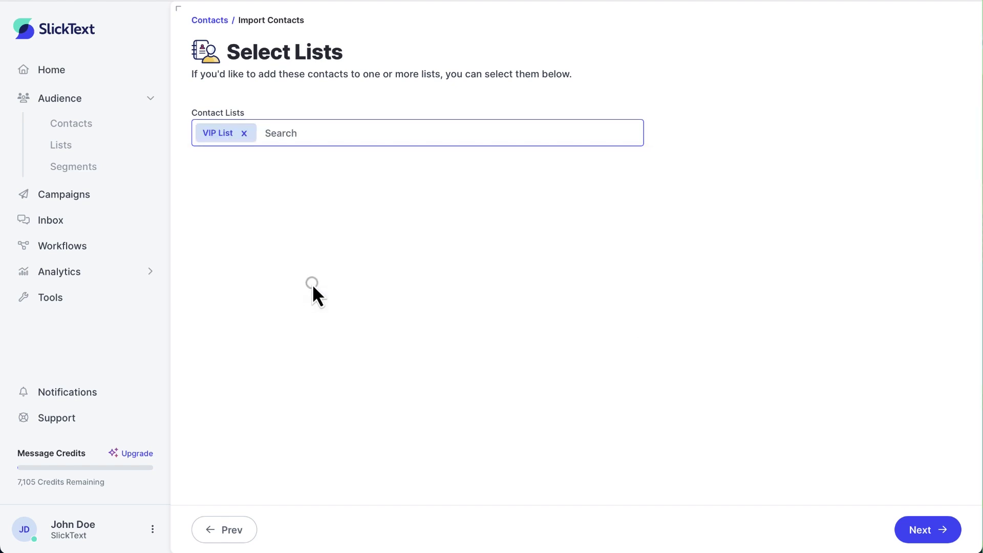
# Confirm the contacts' consent and start importing all 70 contacts.
pyautogui.click(921, 528)
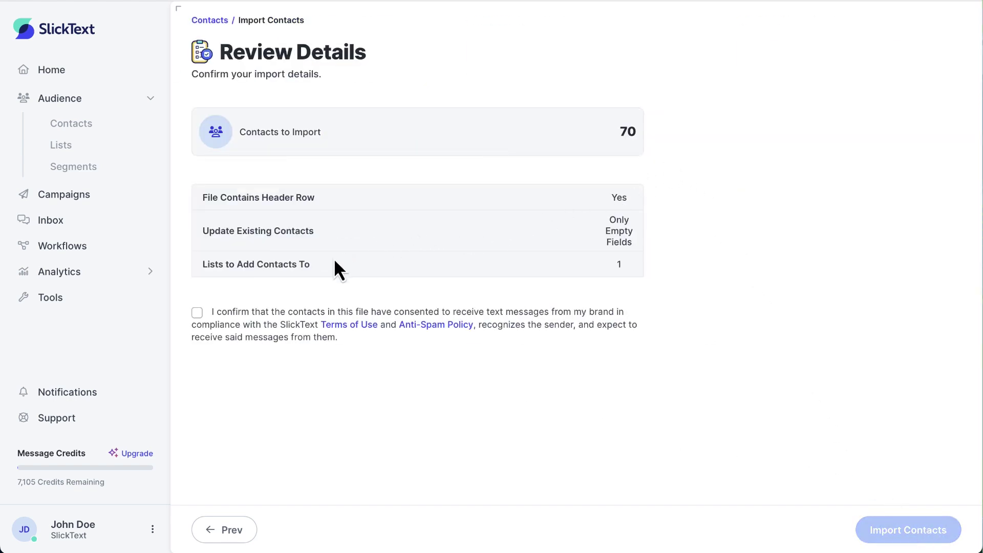
pyautogui.click(241, 315)
pyautogui.click(905, 528)
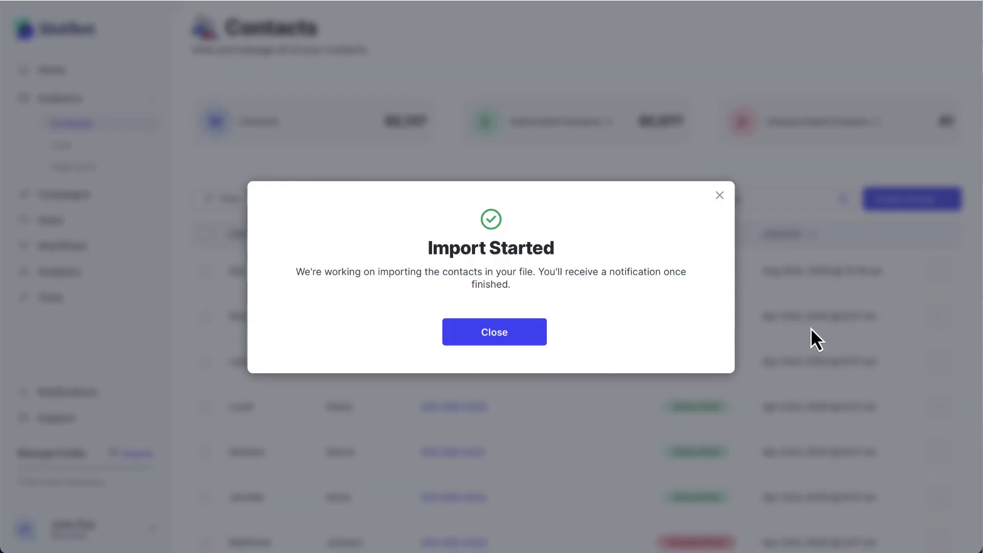